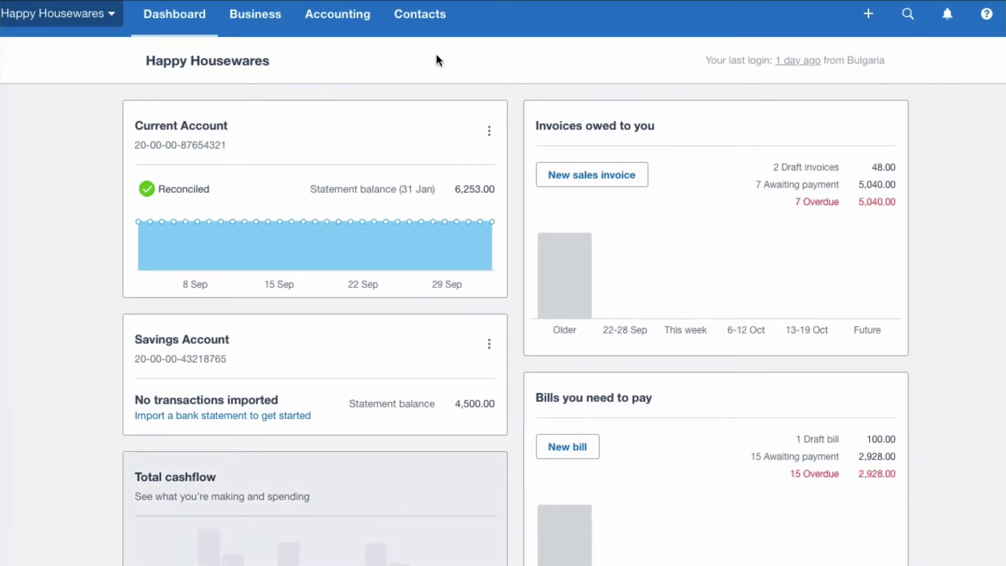
Step: Search All contacts for 'out' and open the Outstanding Offices supplier record
click(427, 19)
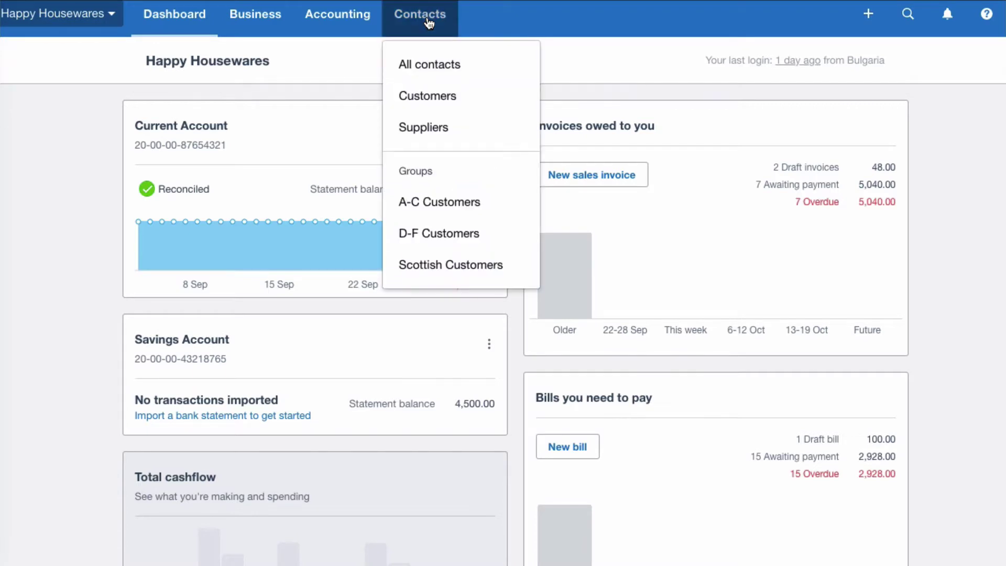
click(446, 68)
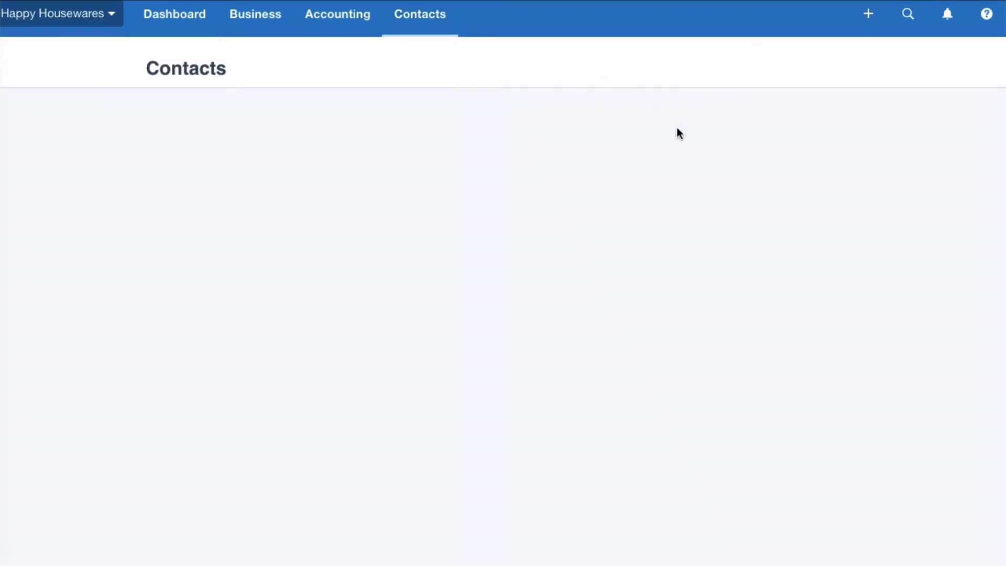
click(694, 180)
text(out)
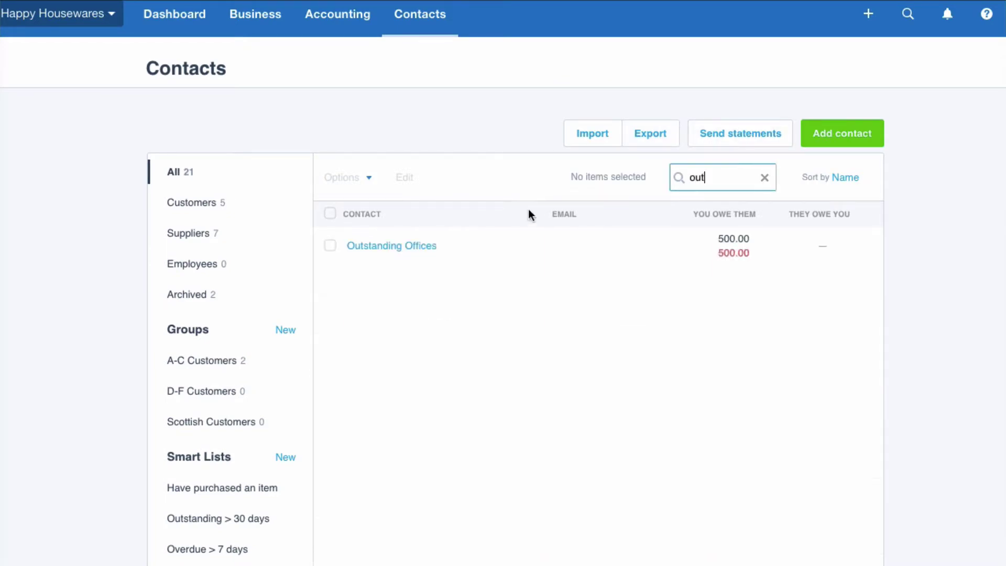
click(403, 245)
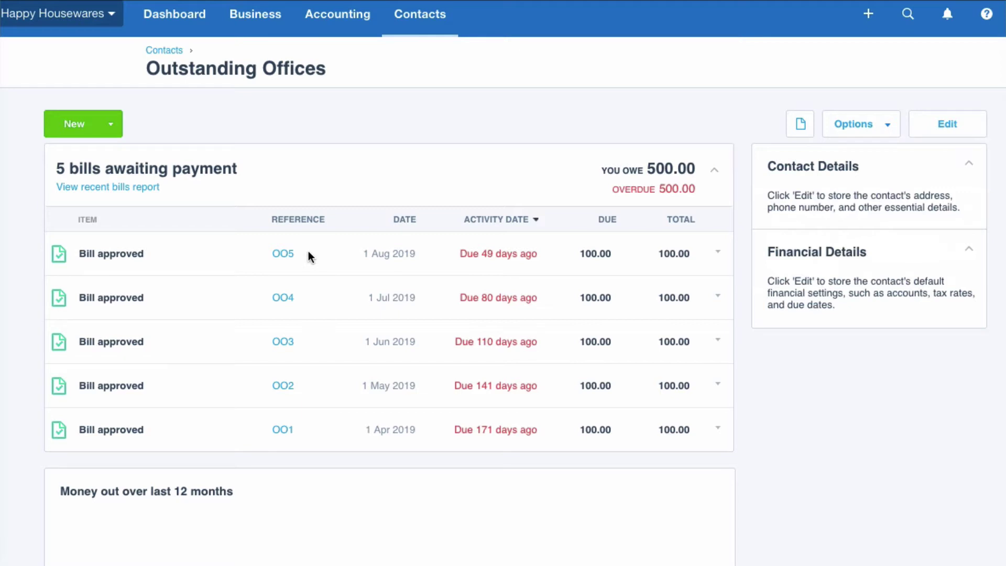
Step: Inspect bills OO1, OO2 and OO5, ending on OO5 coded to Printing & Stationery at 20%
click(283, 429)
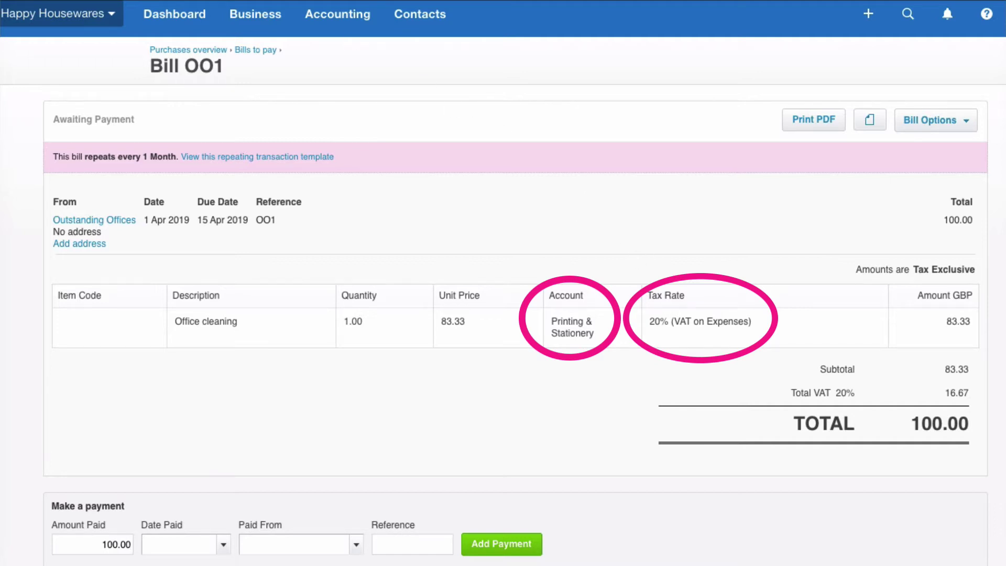
click(95, 220)
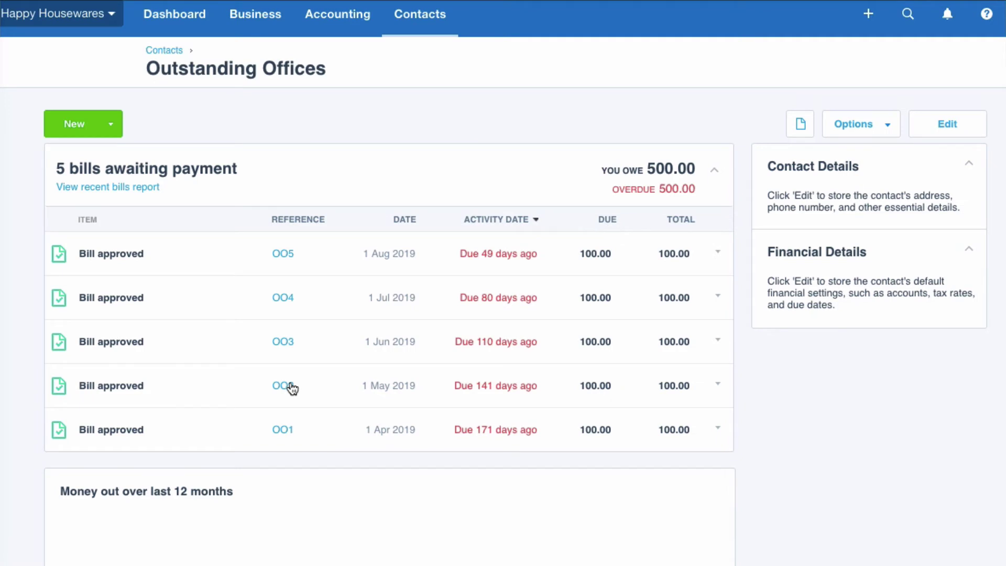
click(291, 387)
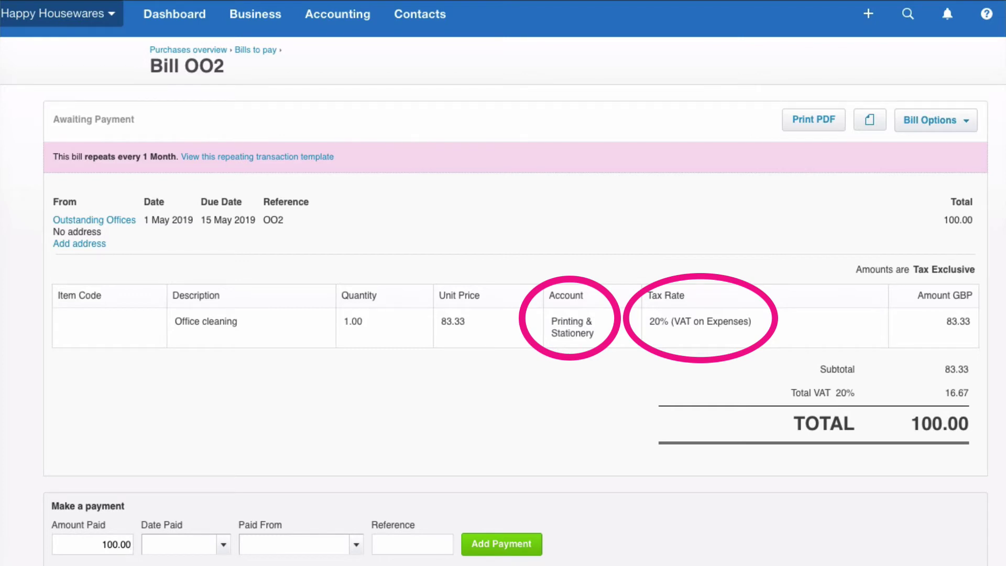
key(alt+Left)
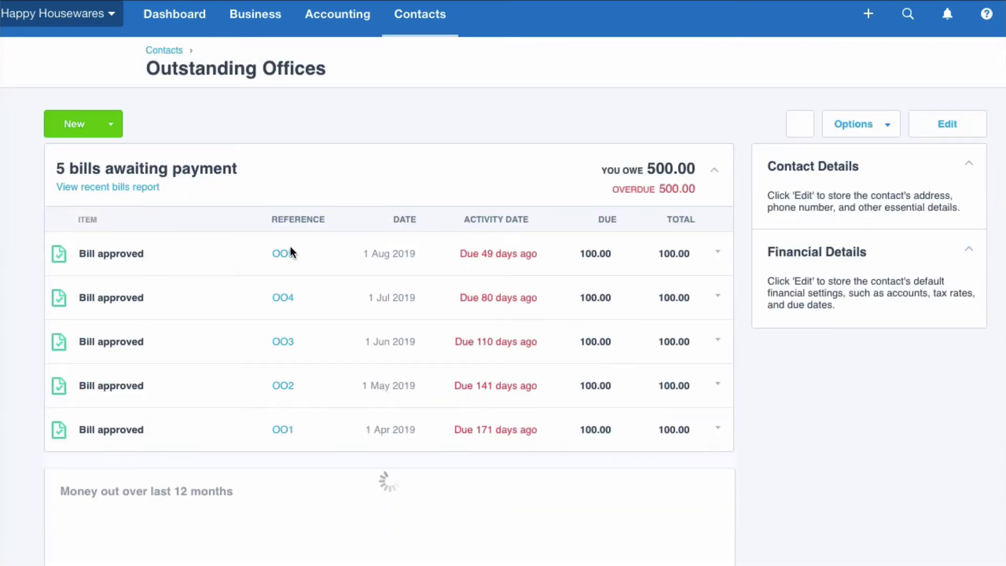
click(286, 255)
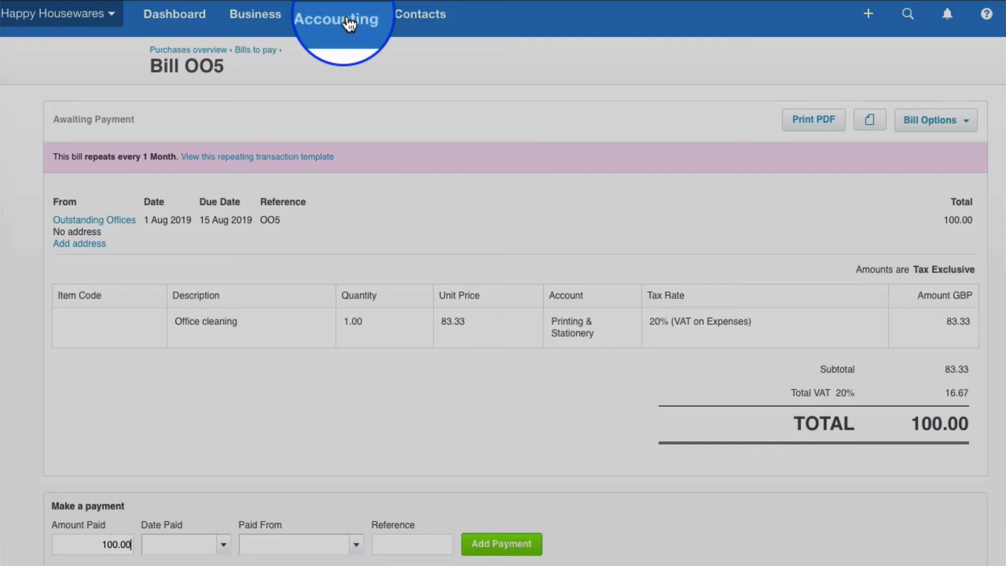
Step: Open Find and recode under Accounting > Advanced, start a new search and add a condition
click(348, 24)
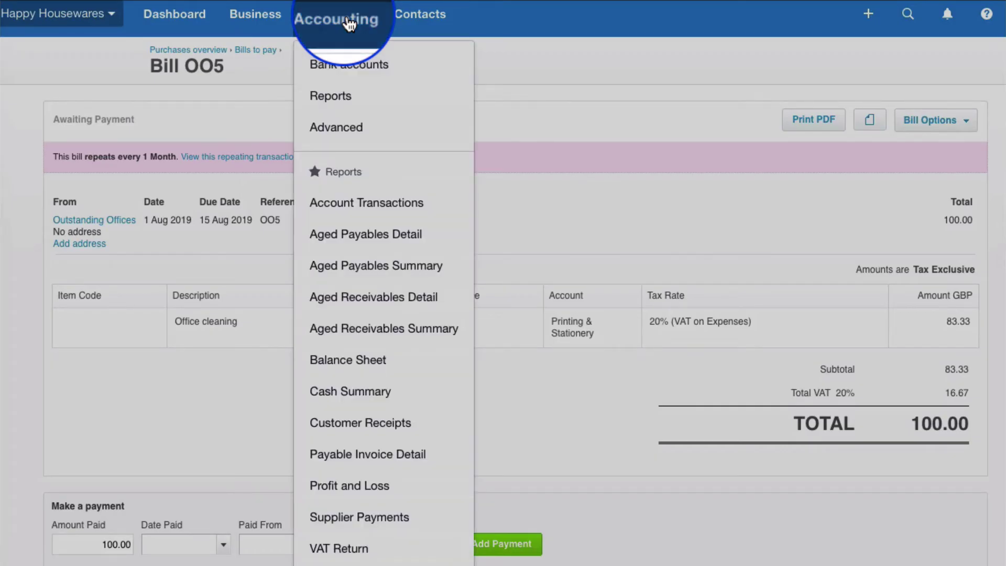
click(345, 128)
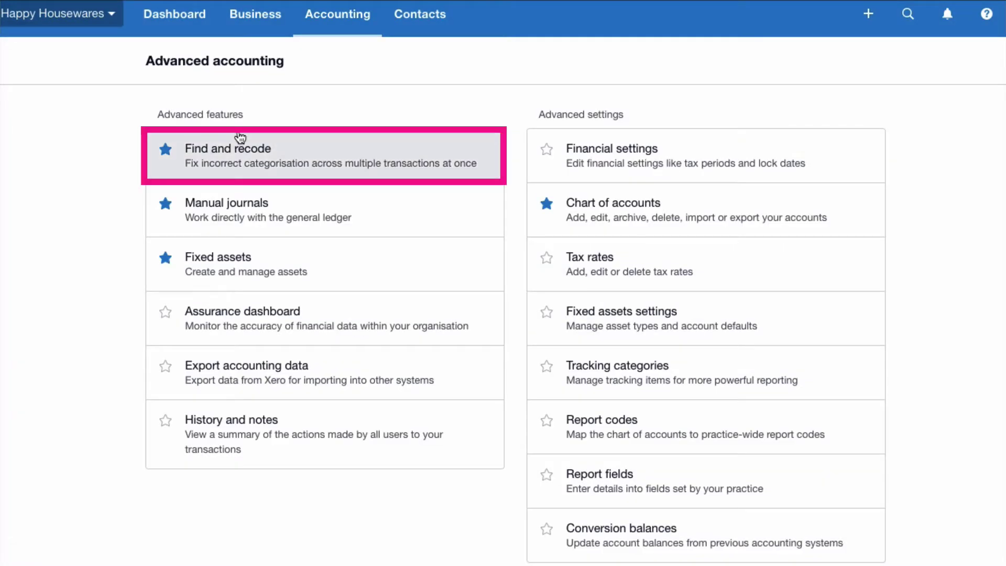
click(229, 152)
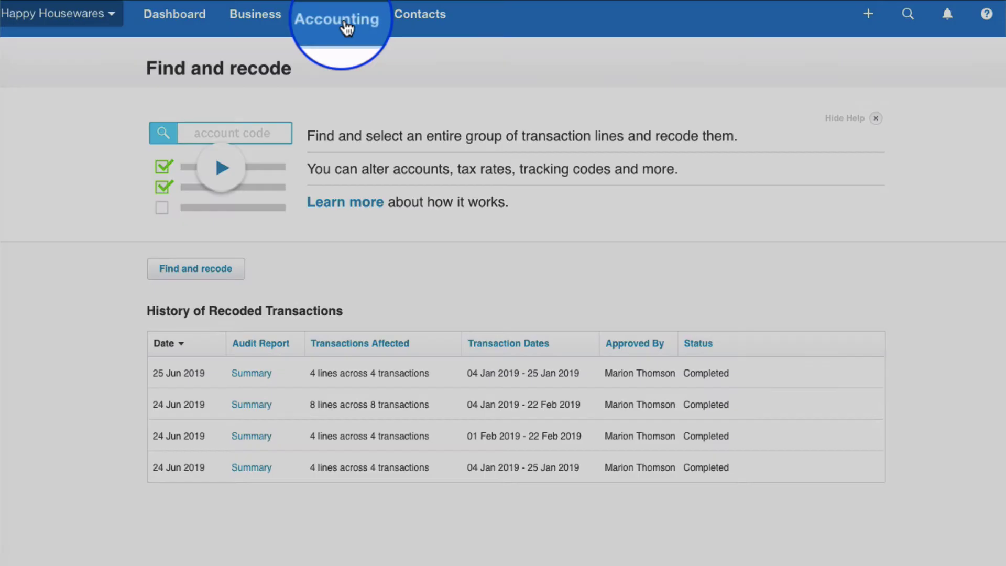
click(346, 26)
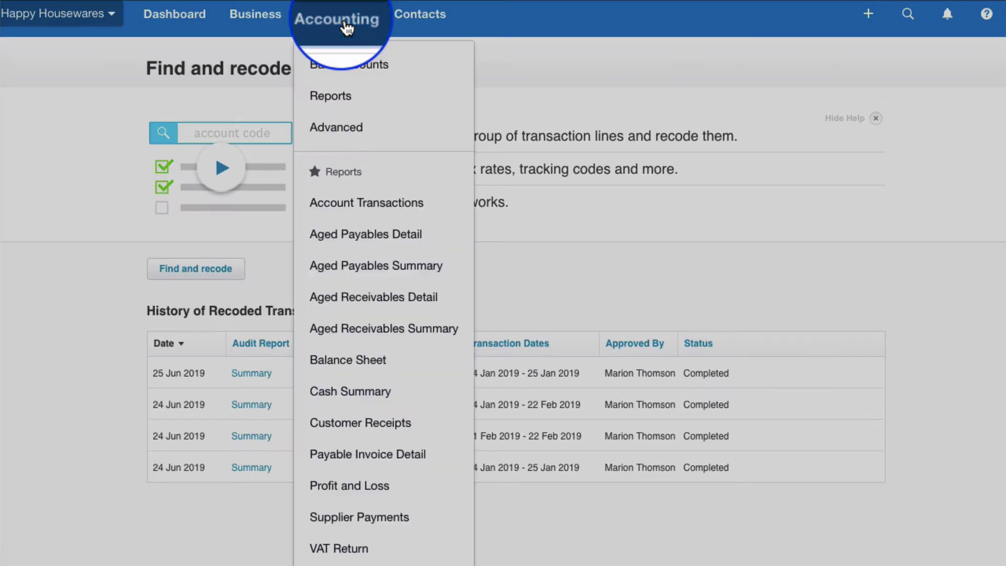
scroll(363, 298, down, 3)
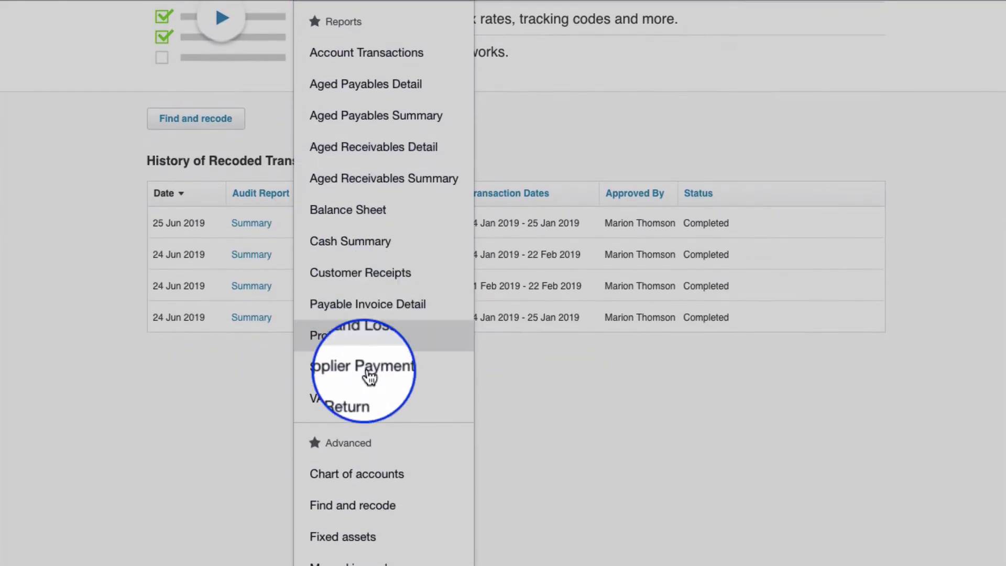
click(353, 505)
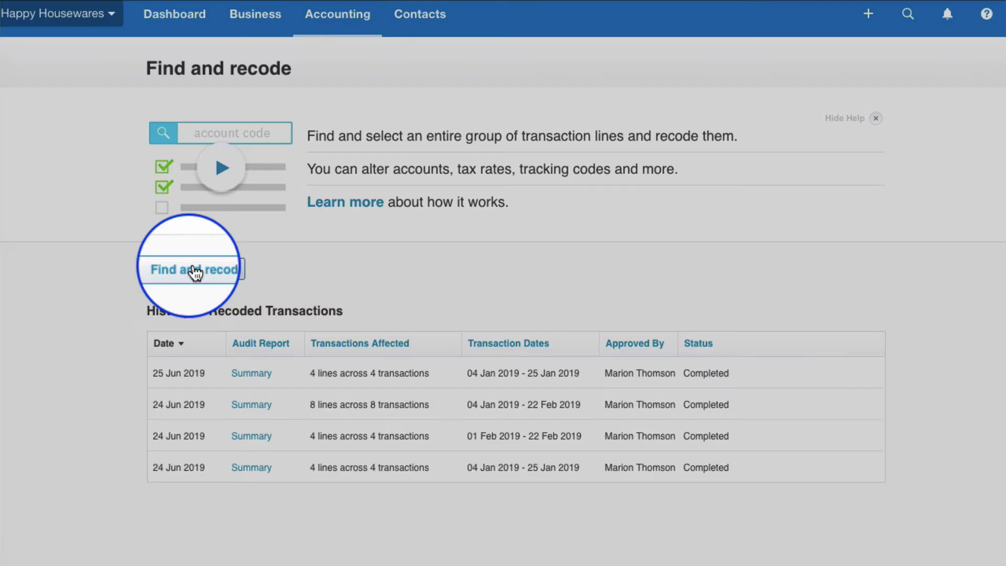
click(194, 269)
click(205, 164)
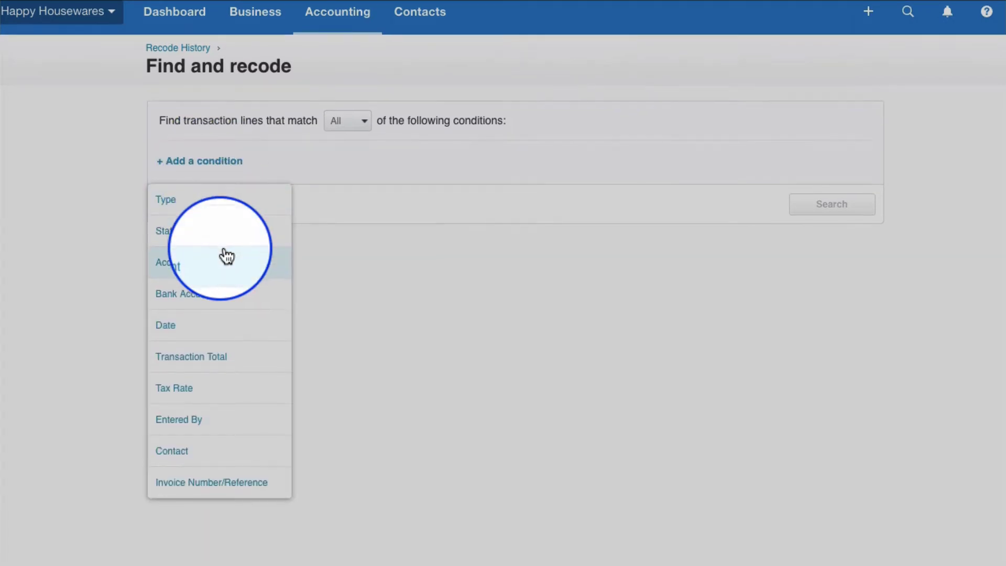
Step: Find transaction lines for contact Outstanding Offices and select all six results
click(190, 454)
click(436, 167)
text(out)
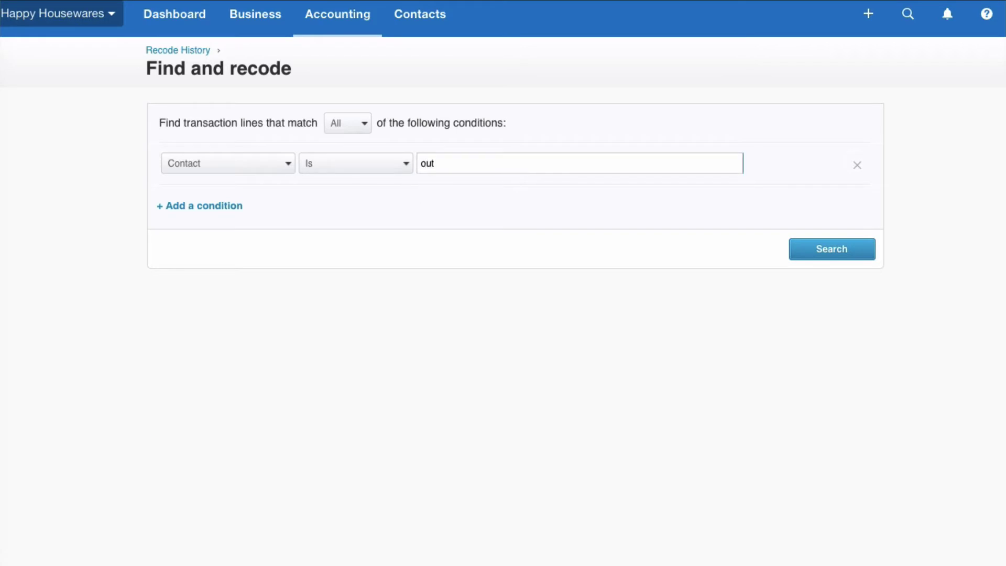
click(454, 190)
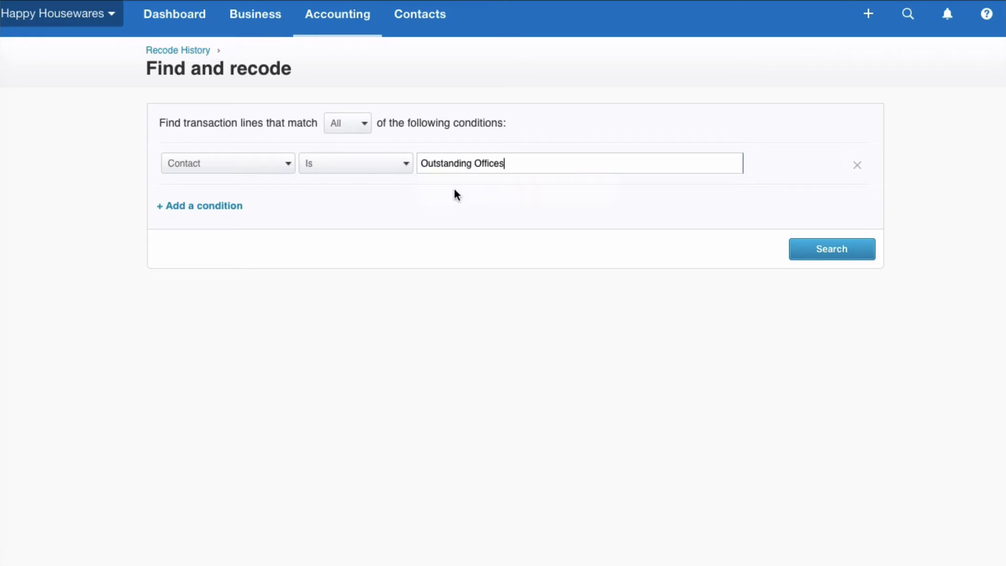
click(840, 255)
scroll(407, 449, down, 1)
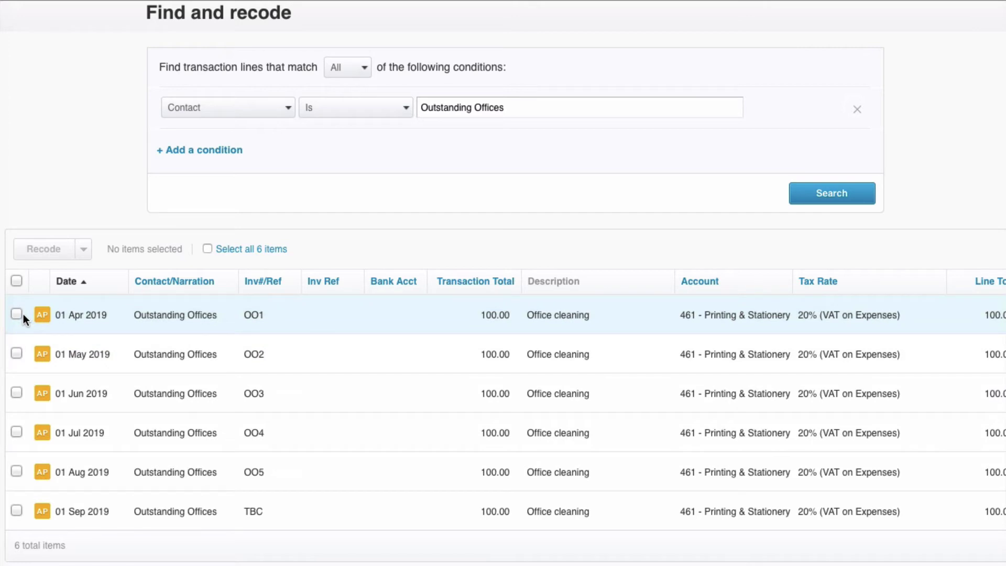
click(17, 281)
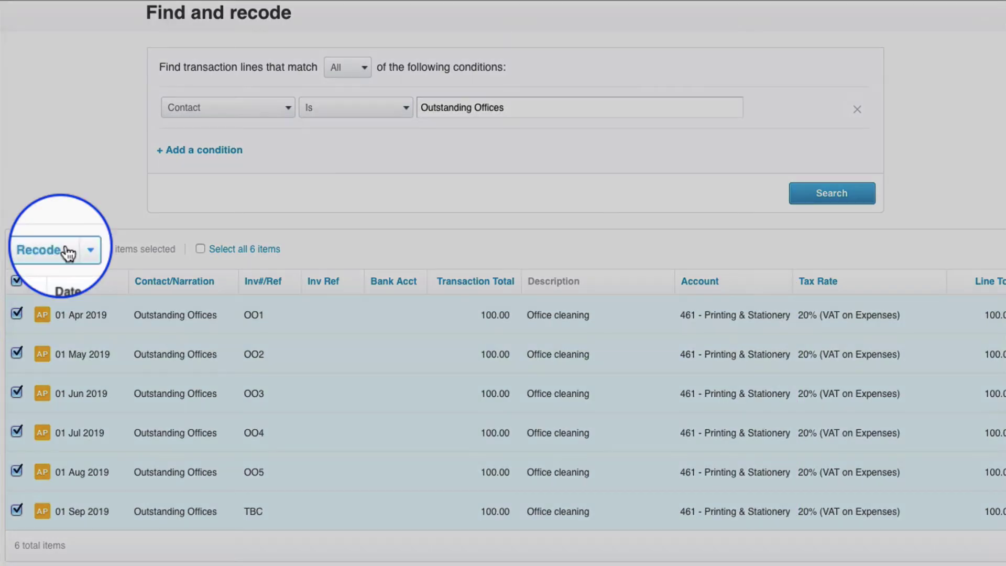
Step: Recode the six lines to 408 - Cleaning with Zero Rated Expenses tax, then review and confirm
click(65, 247)
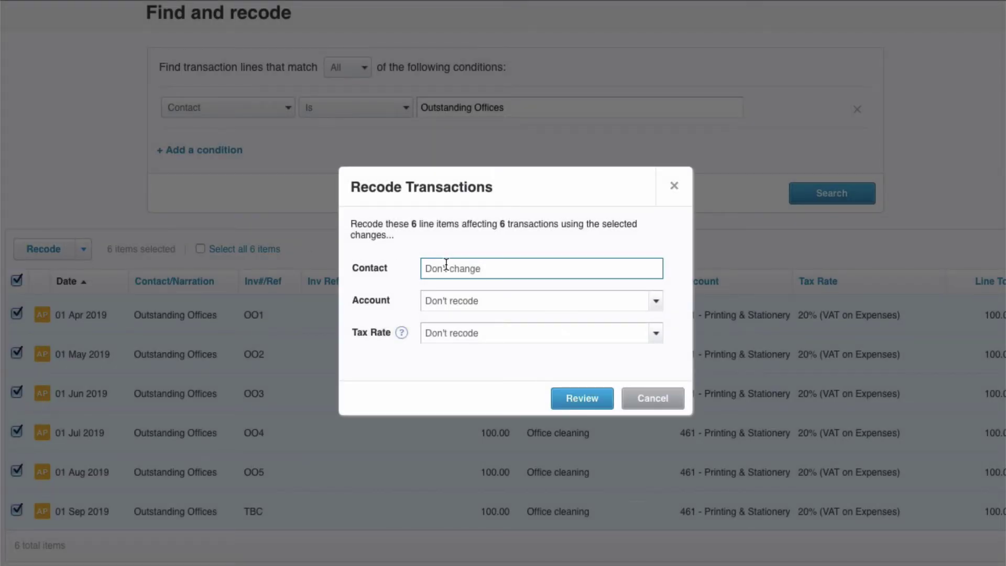
click(447, 303)
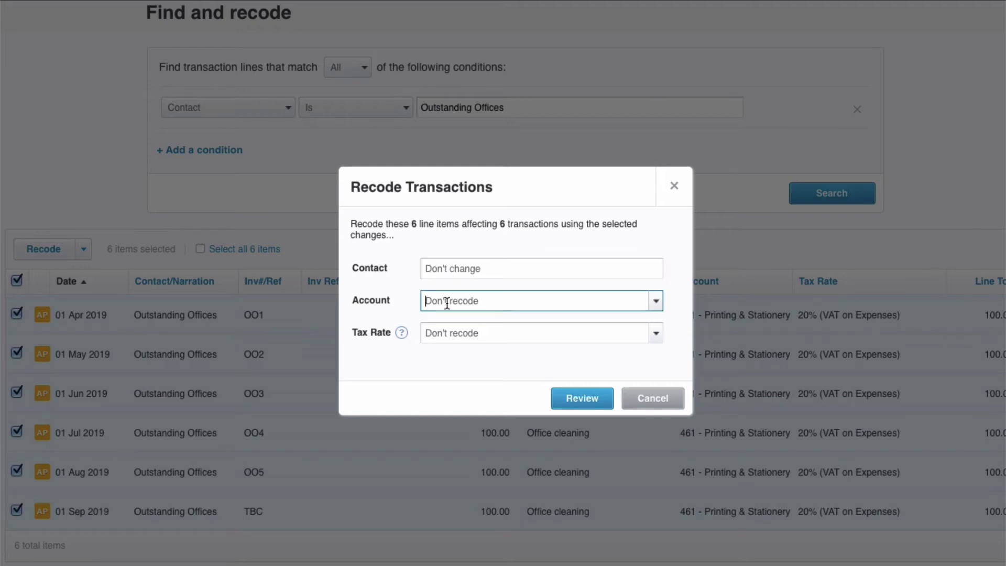
text(cle)
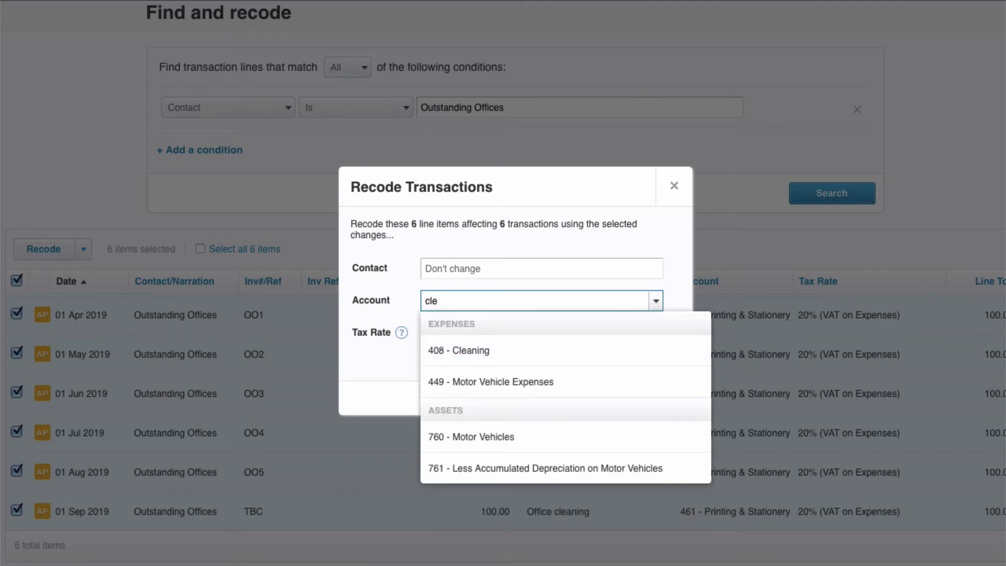
click(474, 350)
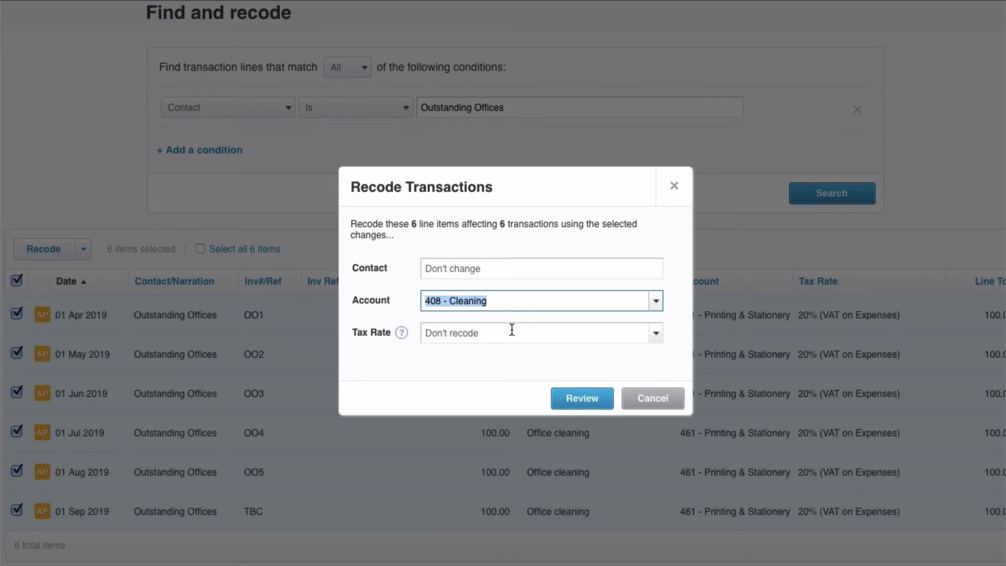
click(656, 335)
scroll(559, 450, down, 3)
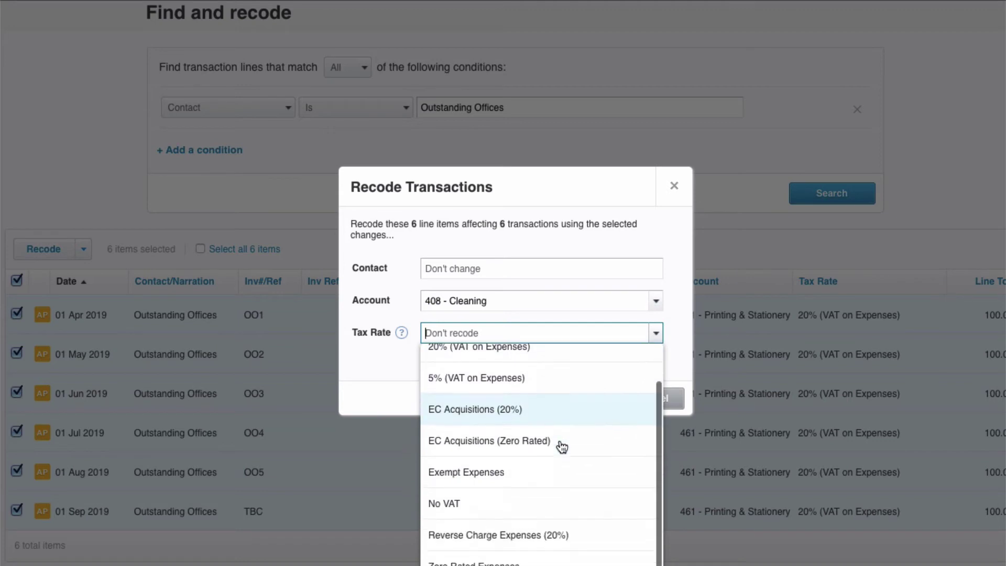
click(485, 560)
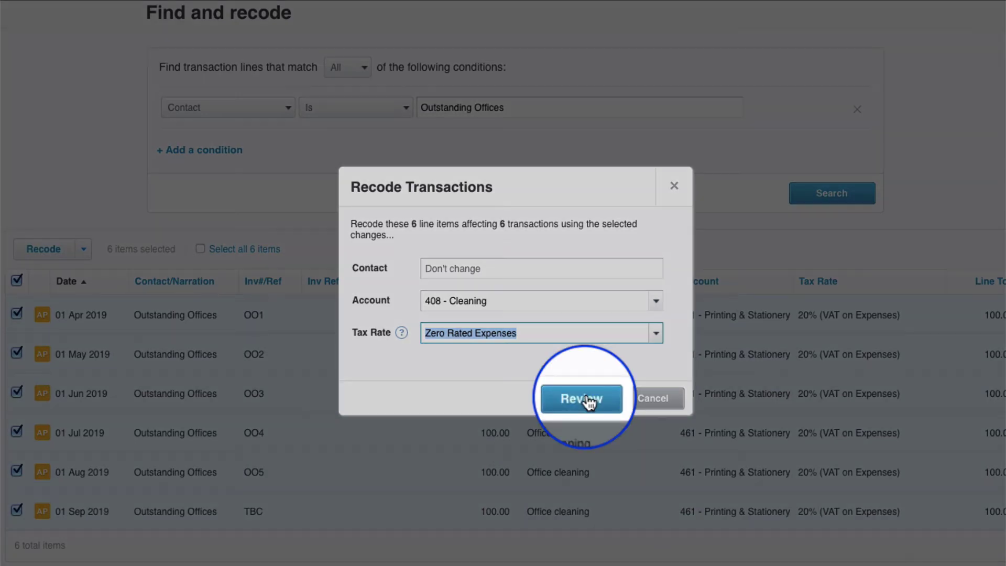
click(589, 402)
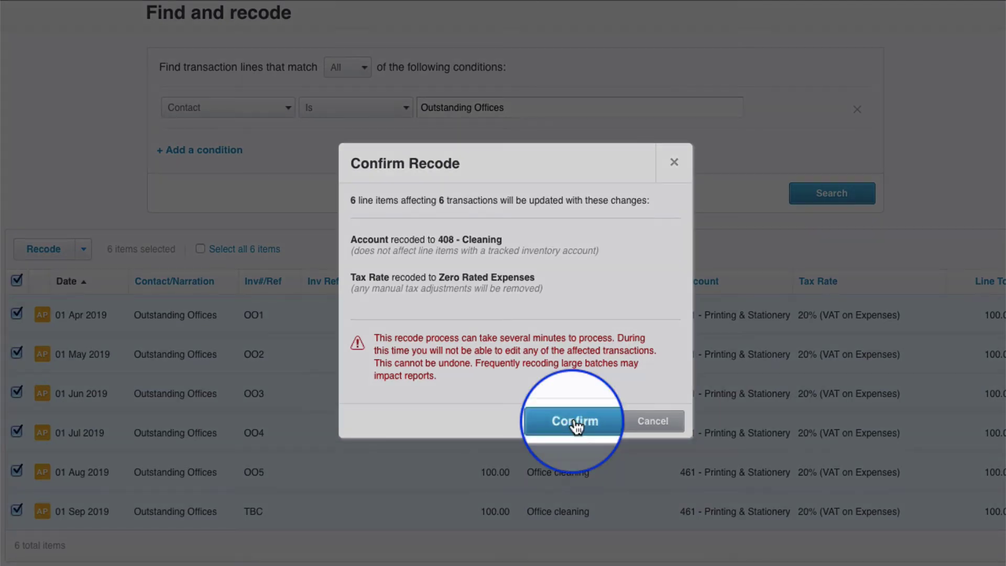
click(575, 423)
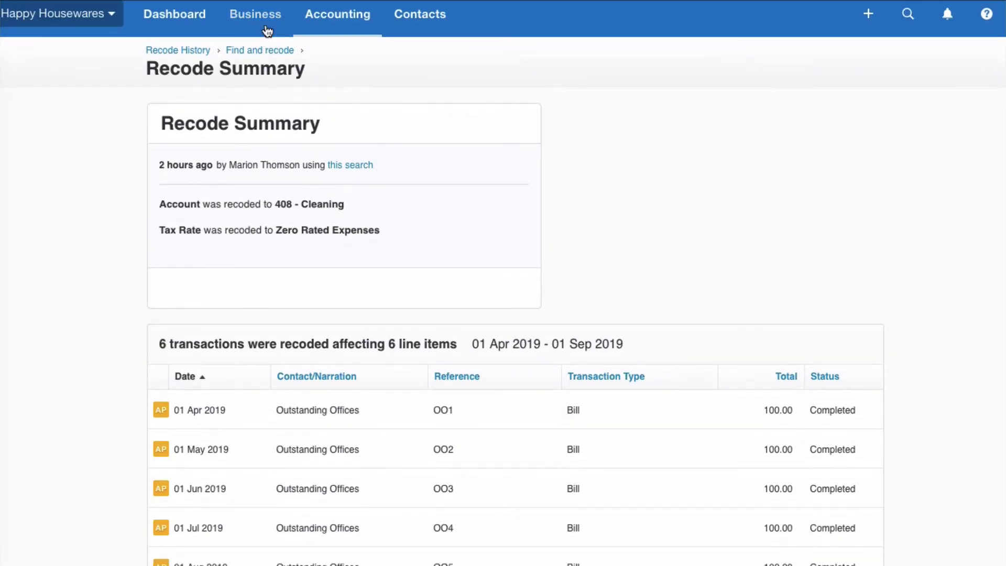
Step: Reopen the Outstanding Offices contact by searching 'out' in All contacts
click(426, 22)
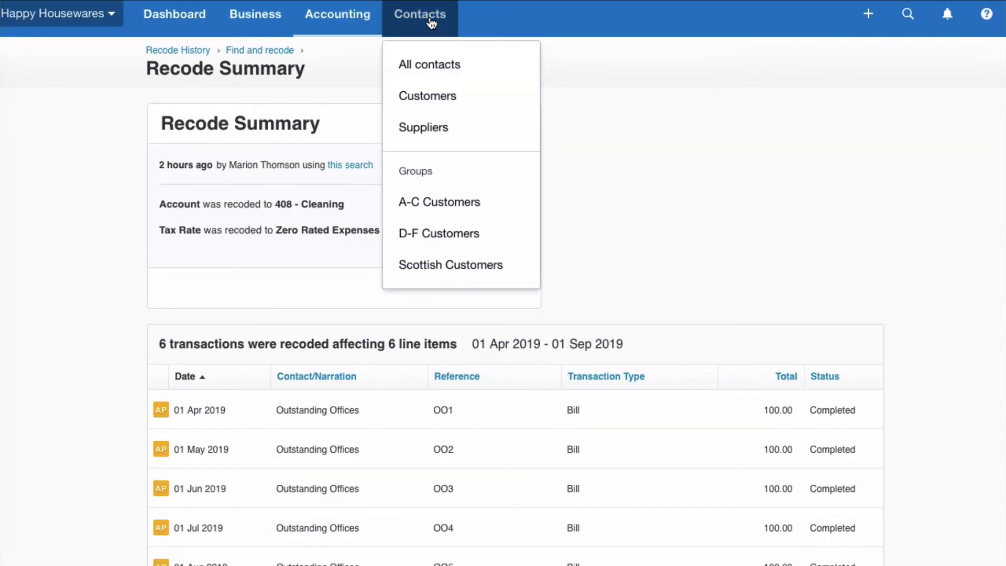
click(436, 65)
click(707, 178)
text(out)
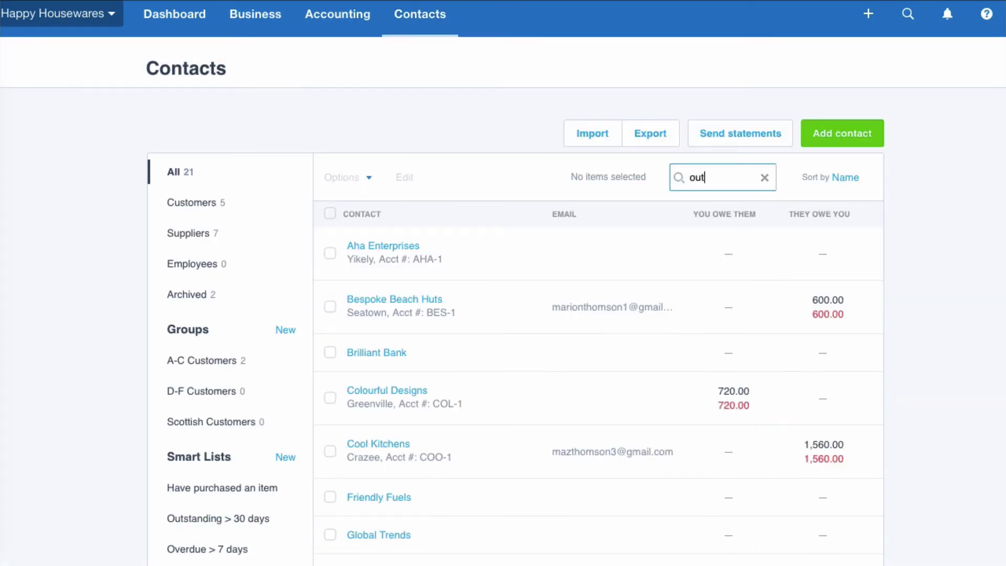
click(404, 246)
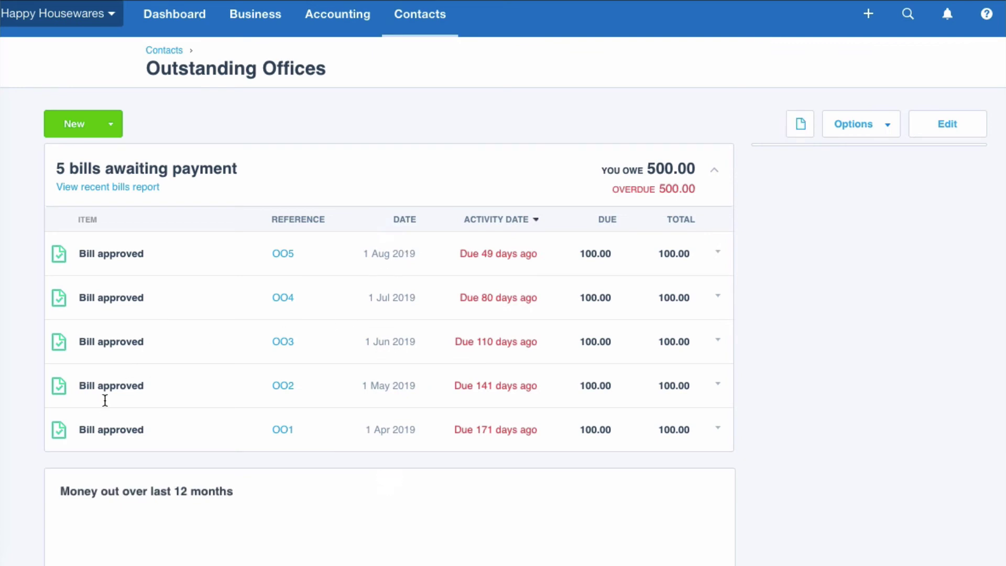
Step: Verify bill OO1 shows Cleaning at Zero Rated Expenses and its pre-recoded items, then open bill OO4
click(289, 429)
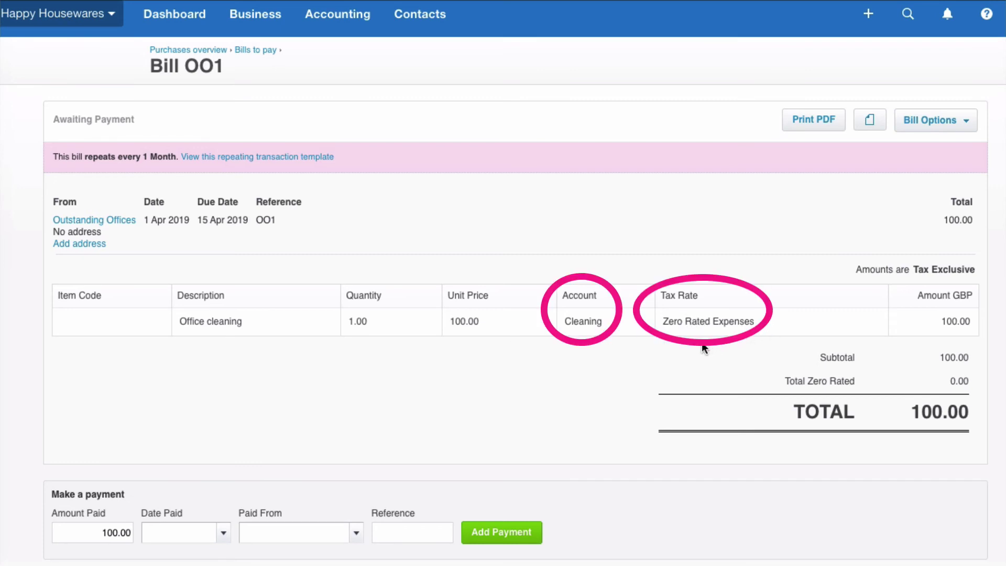
scroll(698, 337, down, 2)
scroll(339, 371, down, 2)
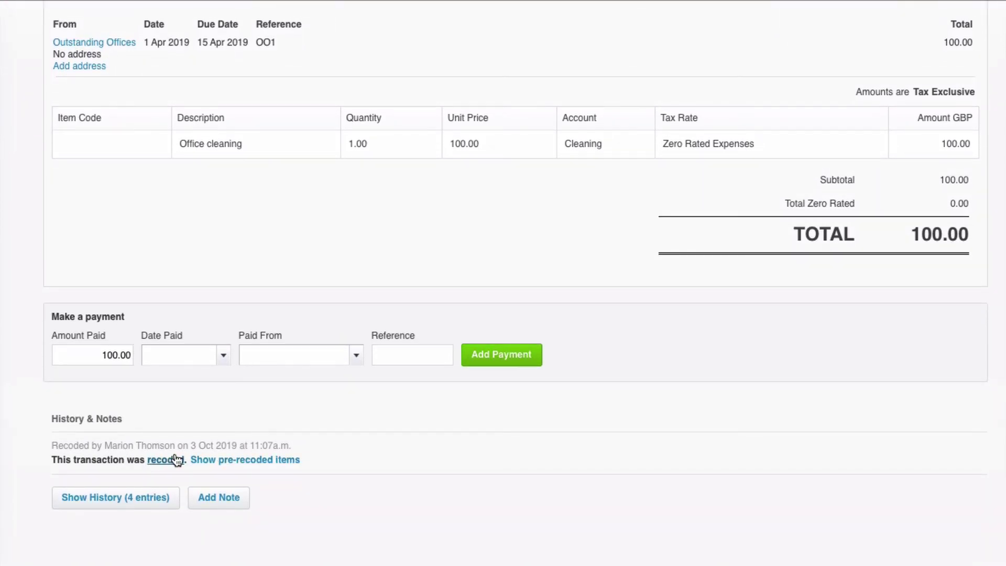
click(246, 460)
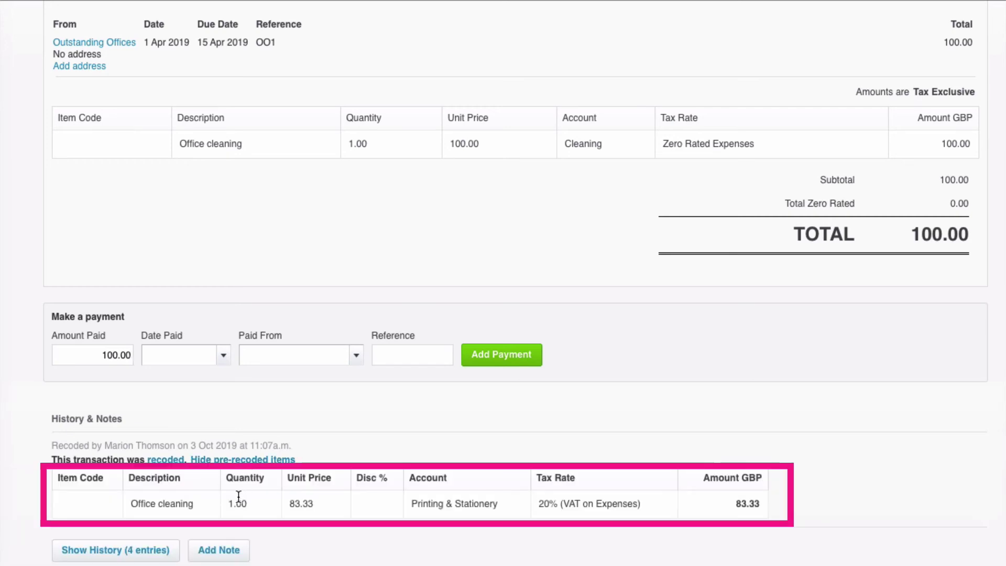
scroll(555, 503, up, 5)
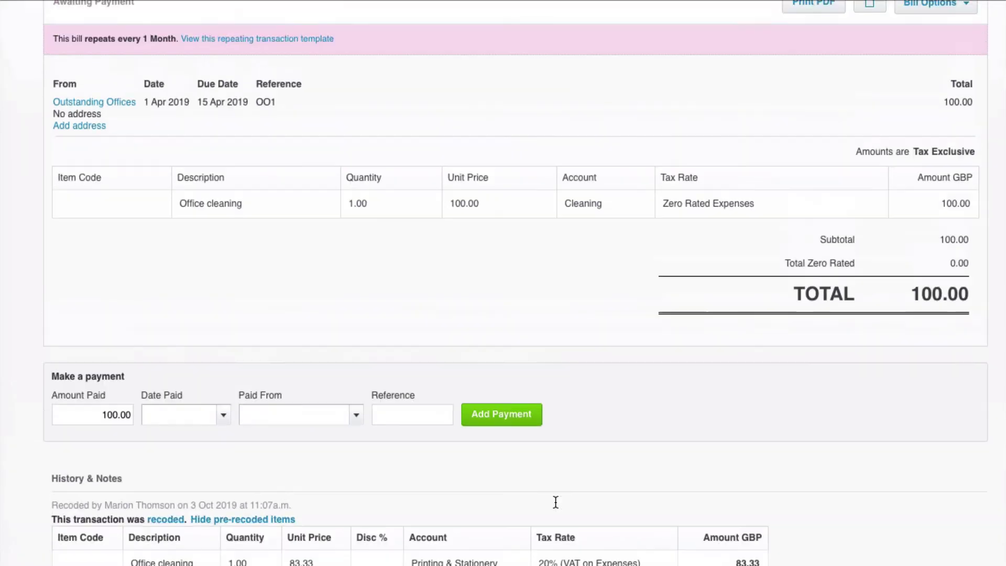
click(94, 219)
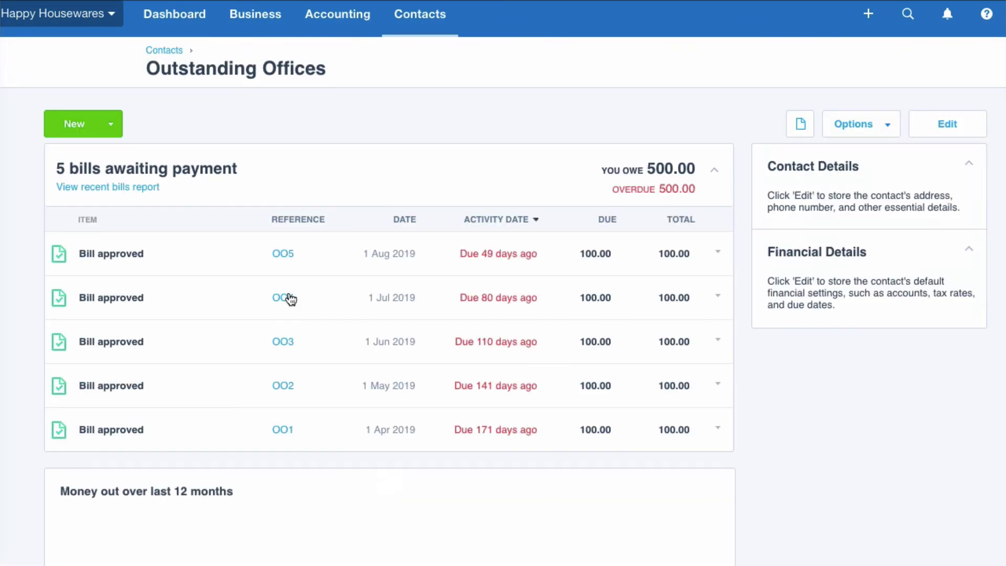
click(287, 297)
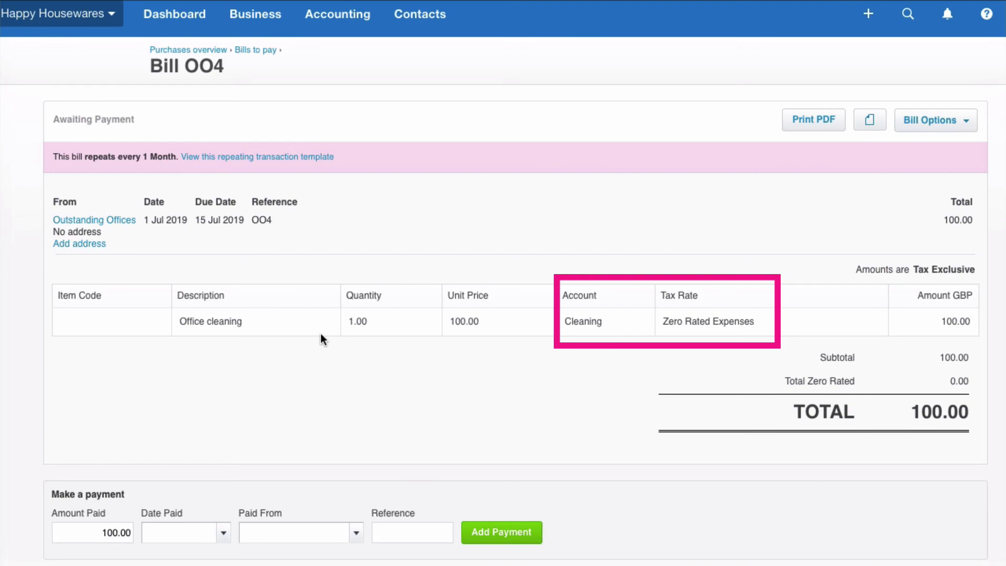